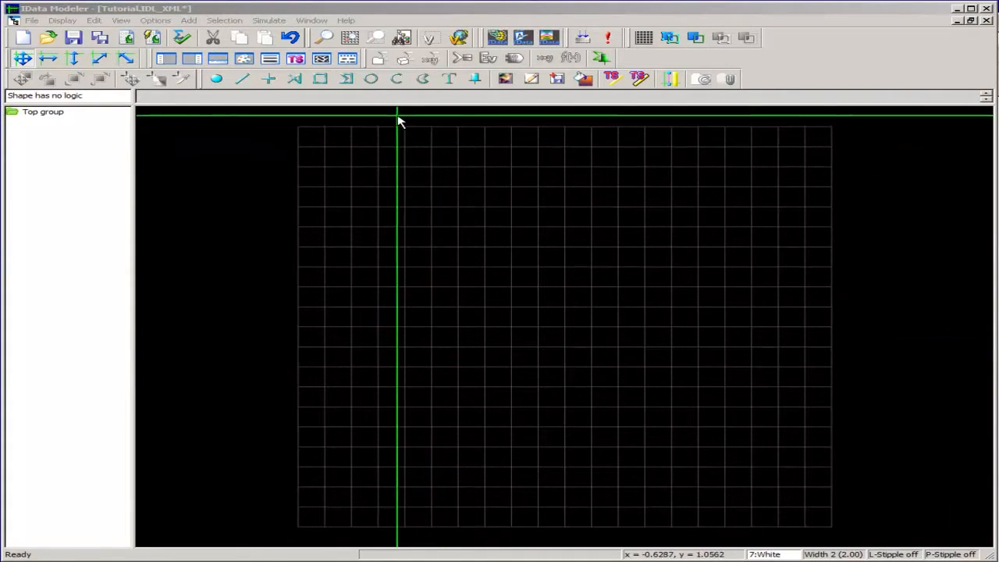
- Draw a small circle with a radius of about 0.06 at the centre of the grid
left_click(371, 79)
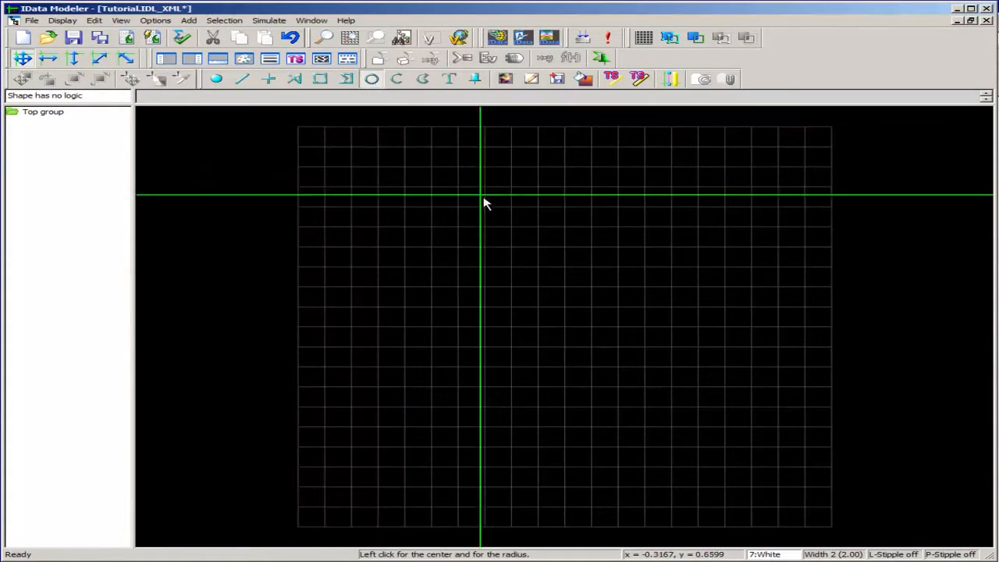
left_click(565, 329)
left_click(582, 325)
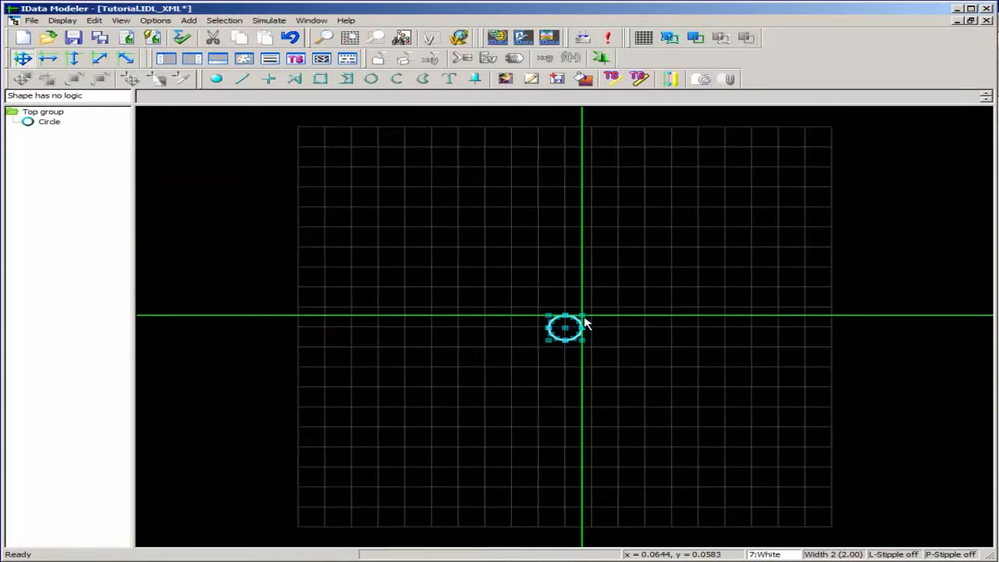
- Put the circle into a group of its own and expand that group in the shape tree
left_click(49, 123)
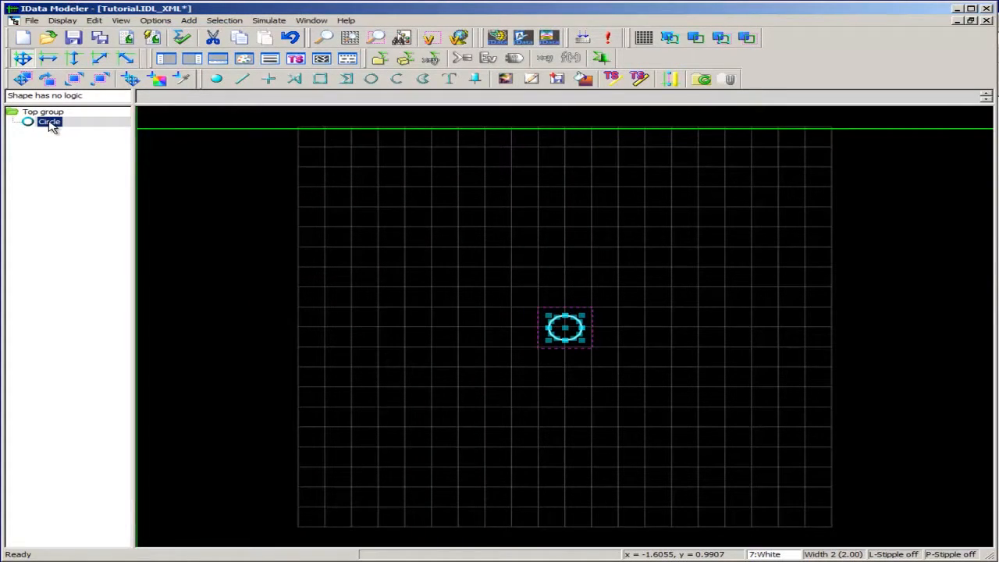
right_click(51, 127)
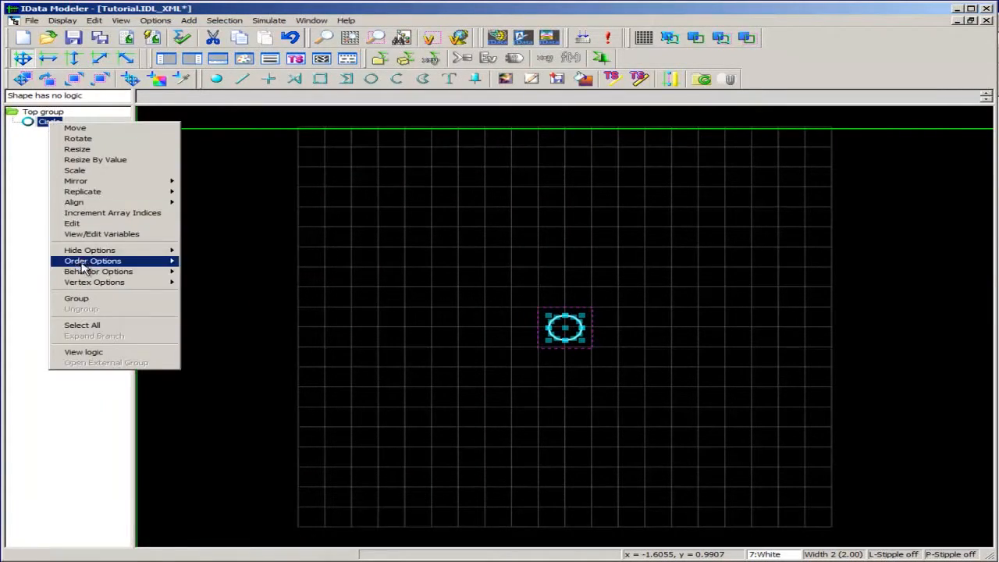
left_click(84, 300)
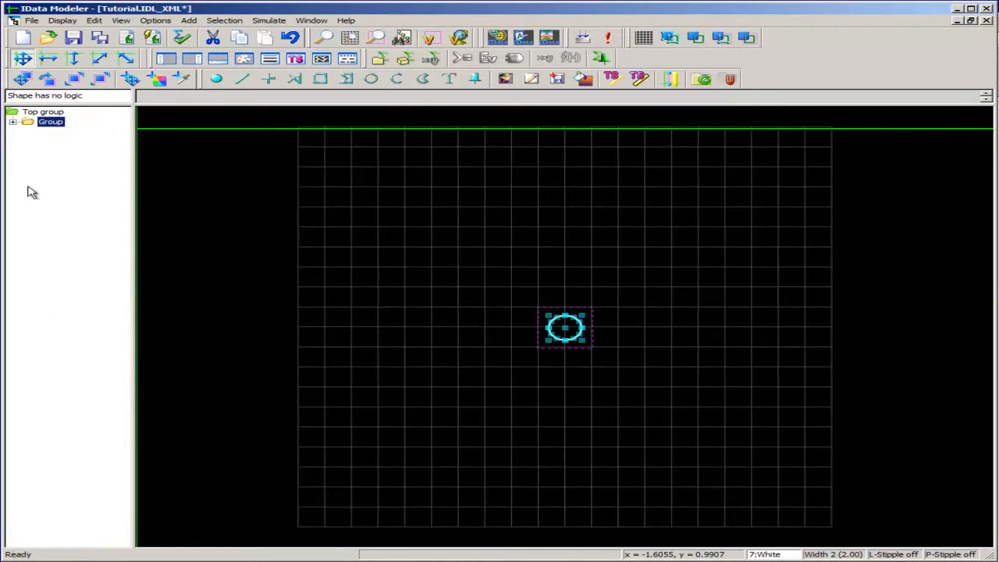
left_click(12, 123)
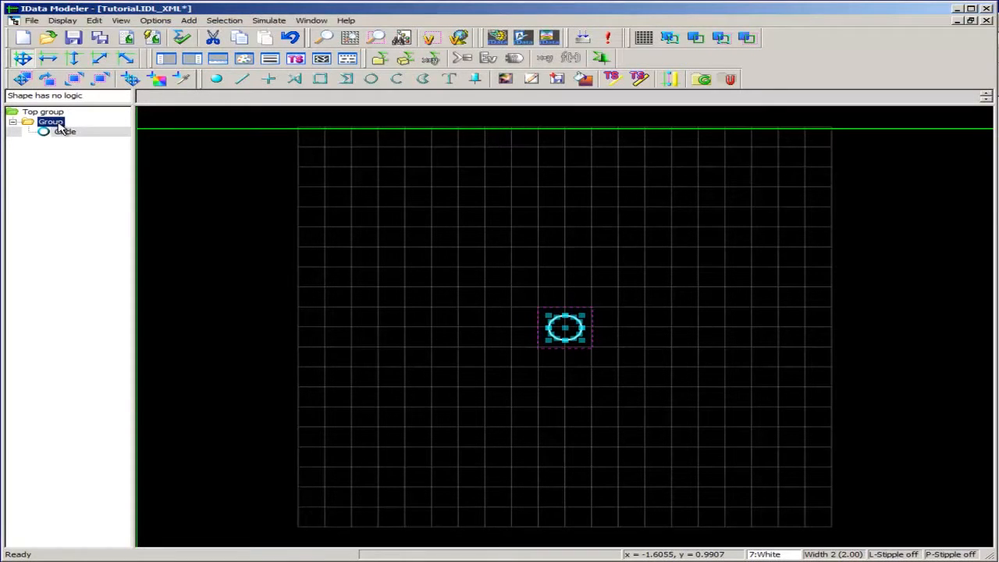
- Insert a Free translation behavior on the group and add a float variable FreeTranslate with array length 2 for its plug
double_click(59, 127)
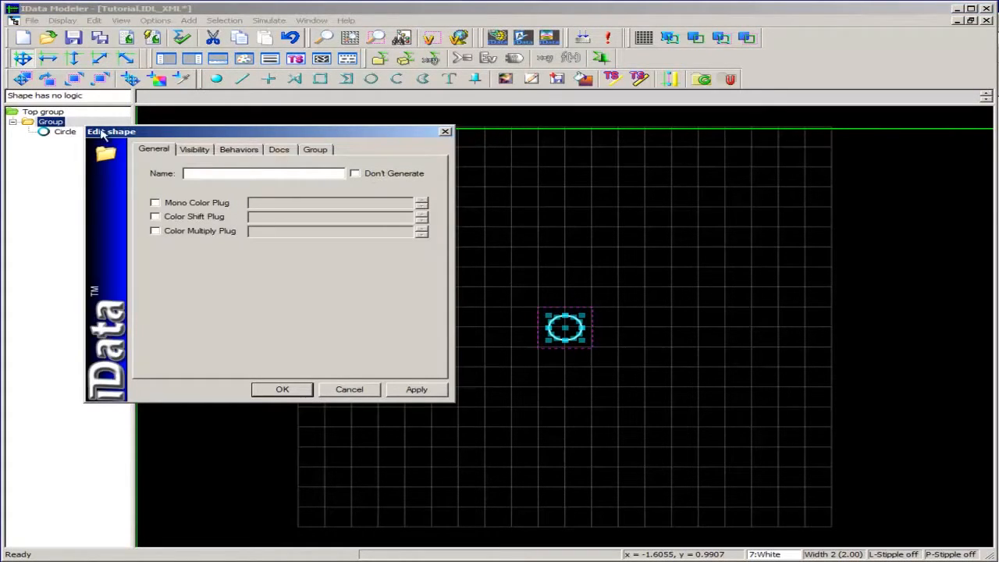
left_click(245, 151)
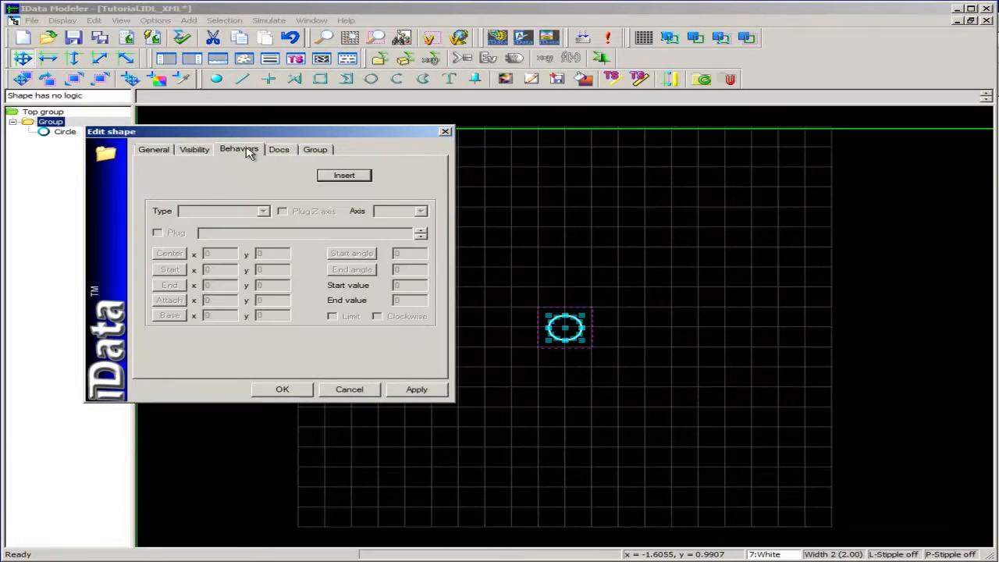
left_click(344, 176)
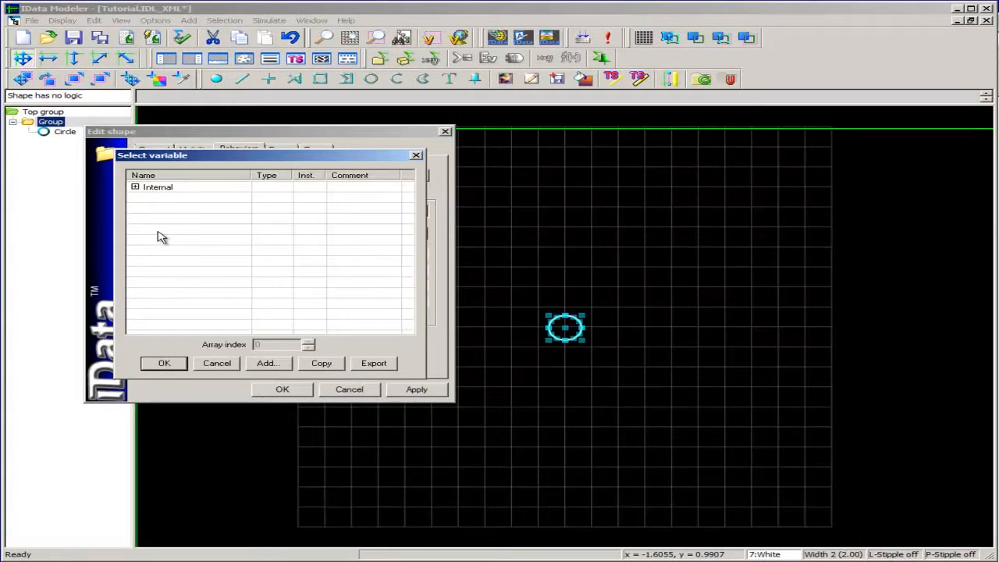
left_click(269, 367)
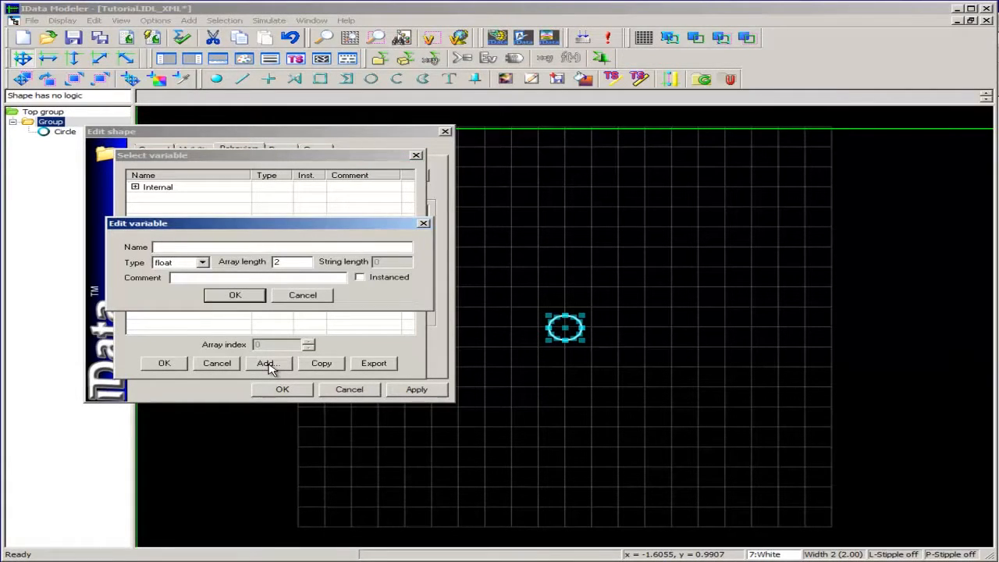
type("FreeTranslate")
left_click(242, 297)
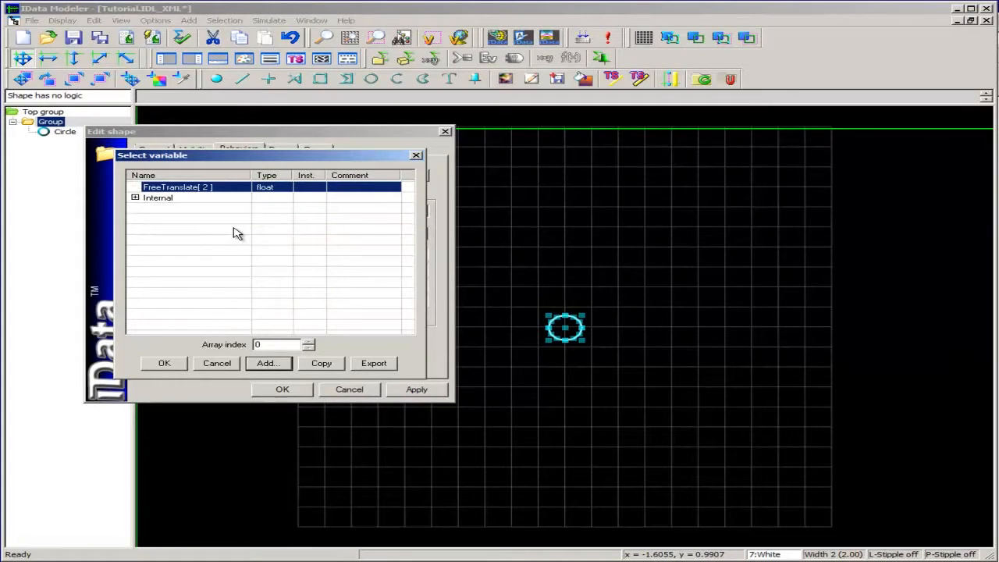
- Copy the FreeTranslate variable as binary information for TestDataGenerator and plug its index 0 into the group's behavior
left_click(321, 366)
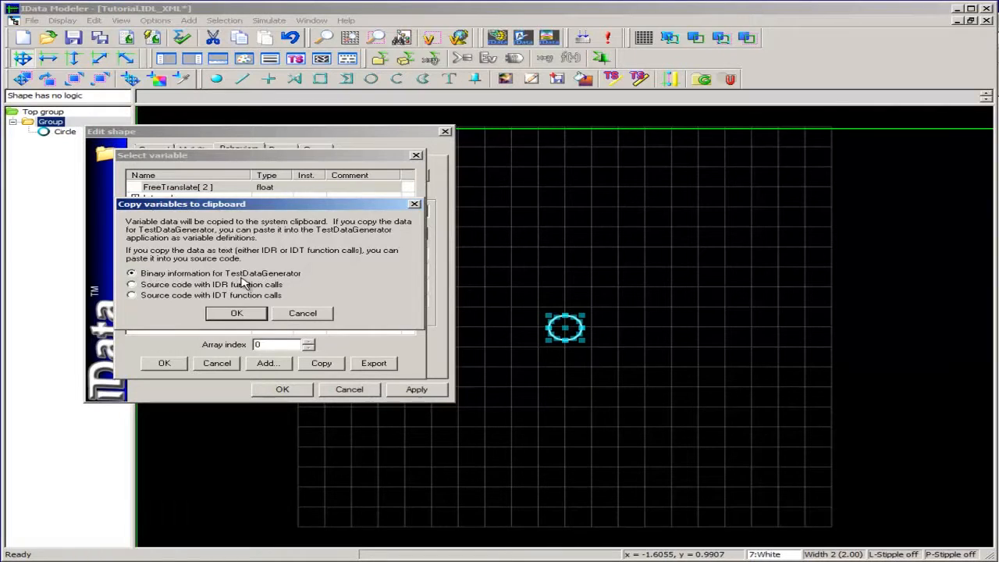
left_click(238, 314)
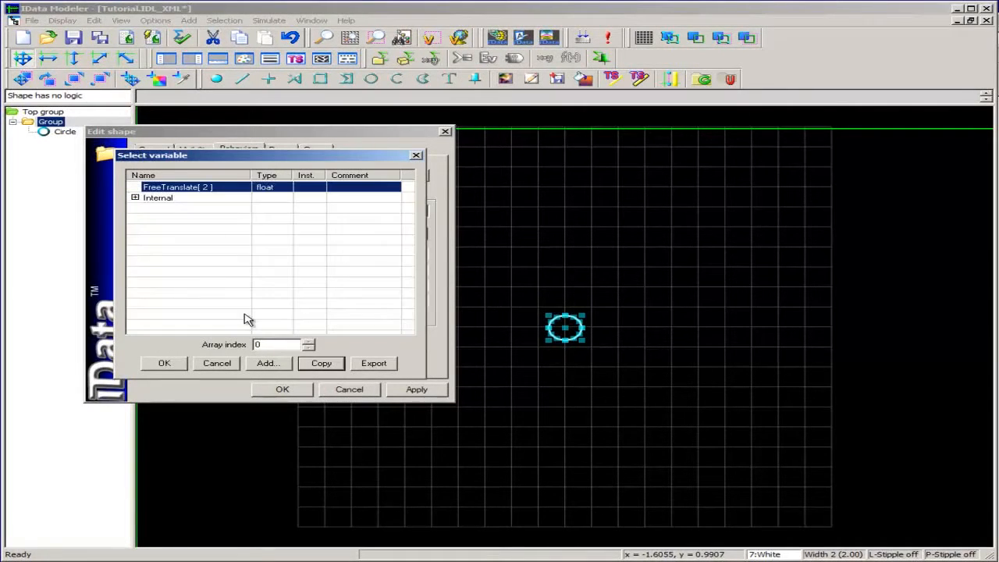
left_click(164, 365)
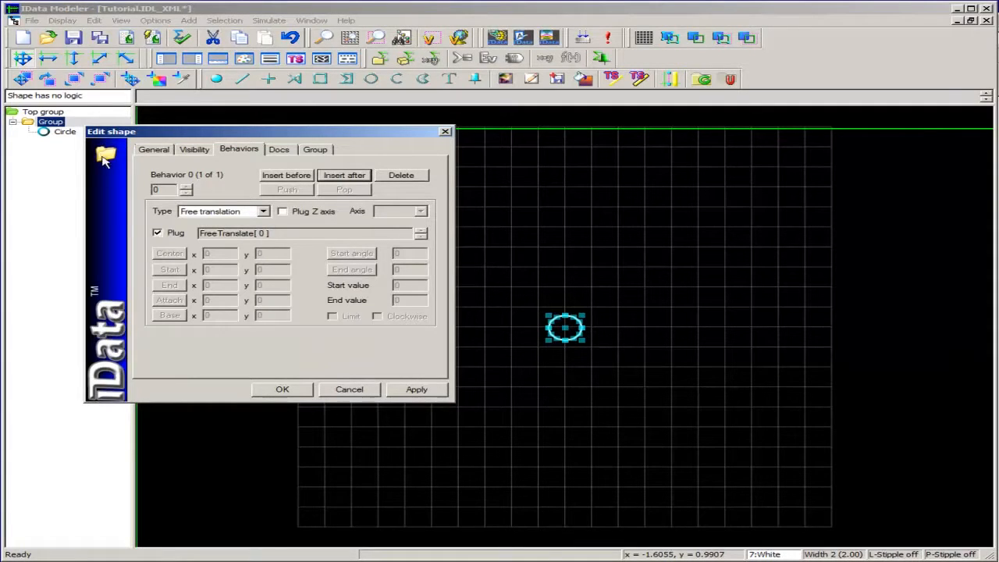
left_click(282, 390)
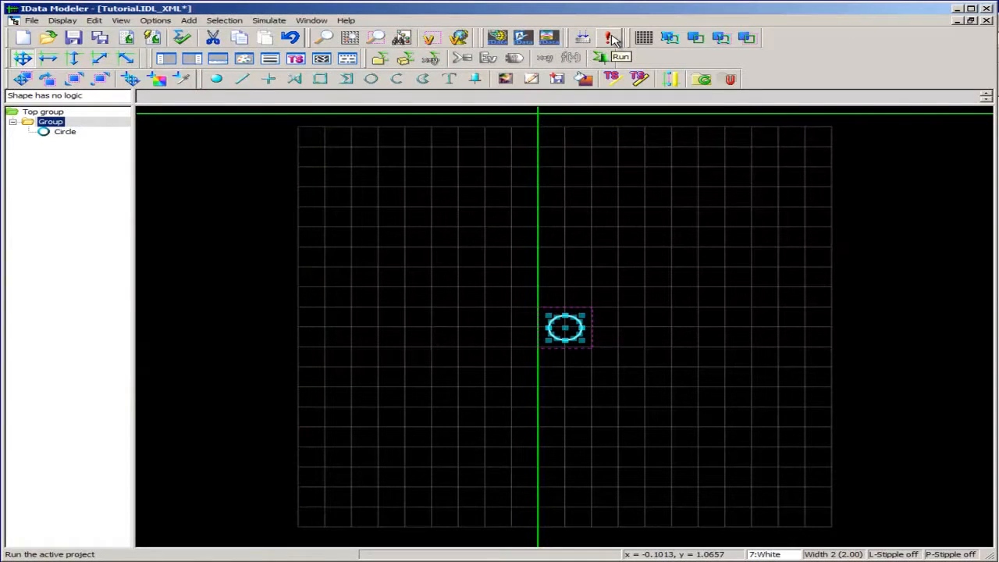
- Run the project, then switch to IDataTDG and paste the copied variables into a new test data document
left_click(611, 39)
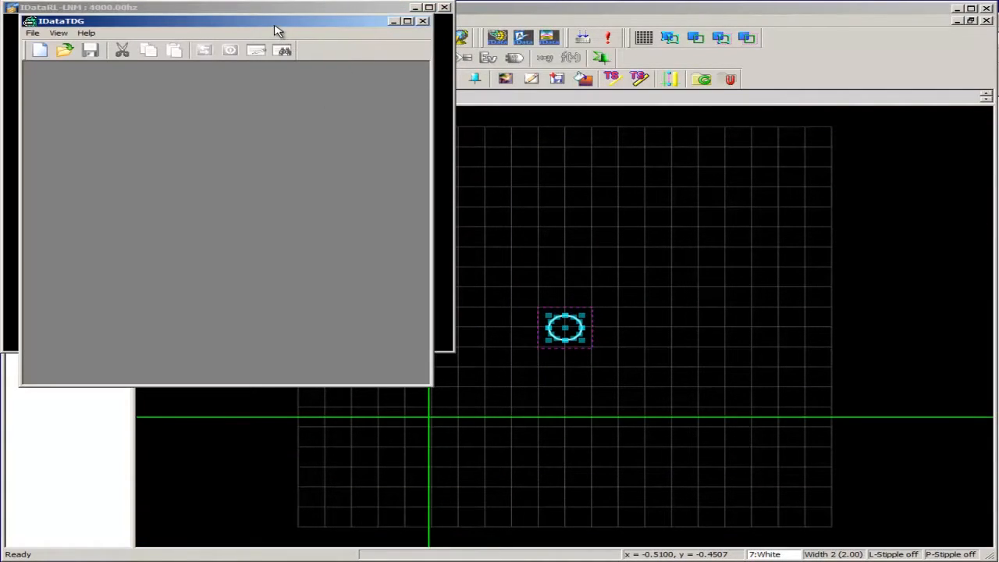
left_click_drag(277, 31, 741, 44)
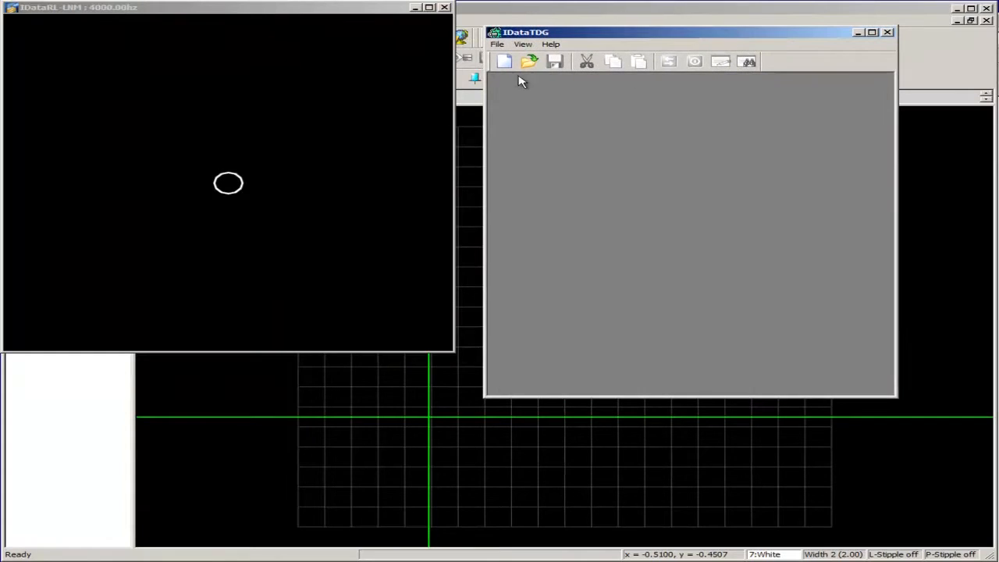
left_click(505, 63)
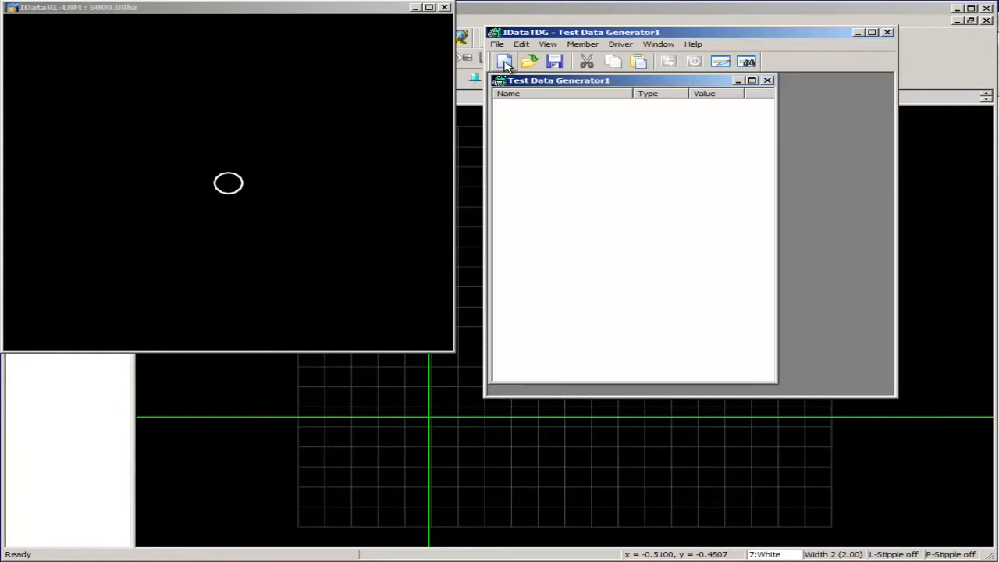
right_click(528, 135)
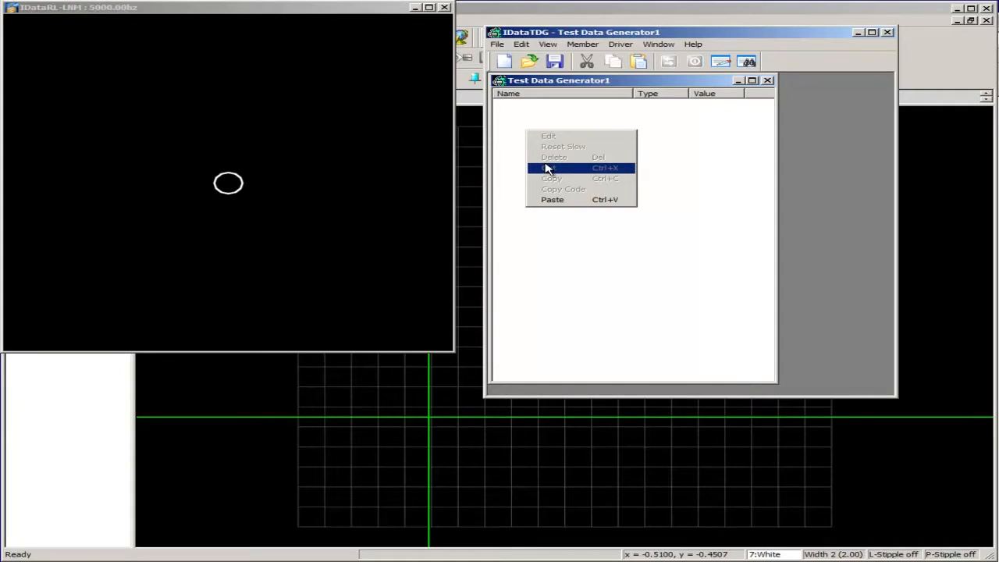
left_click(551, 201)
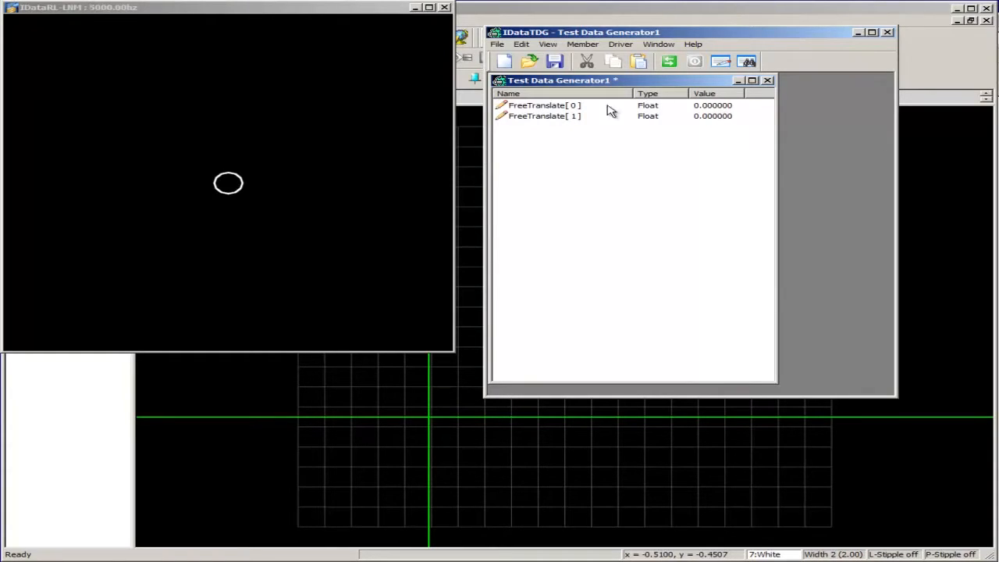
- Give FreeTranslate[0] a Bounce slew with a low value of -1 and an increment of .02
double_click(708, 107)
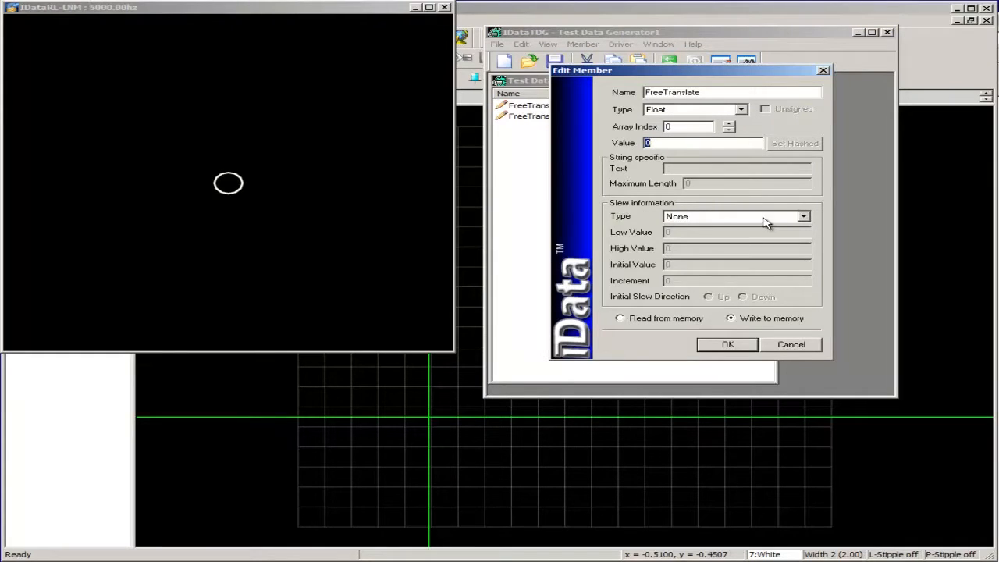
left_click(804, 216)
left_click(722, 267)
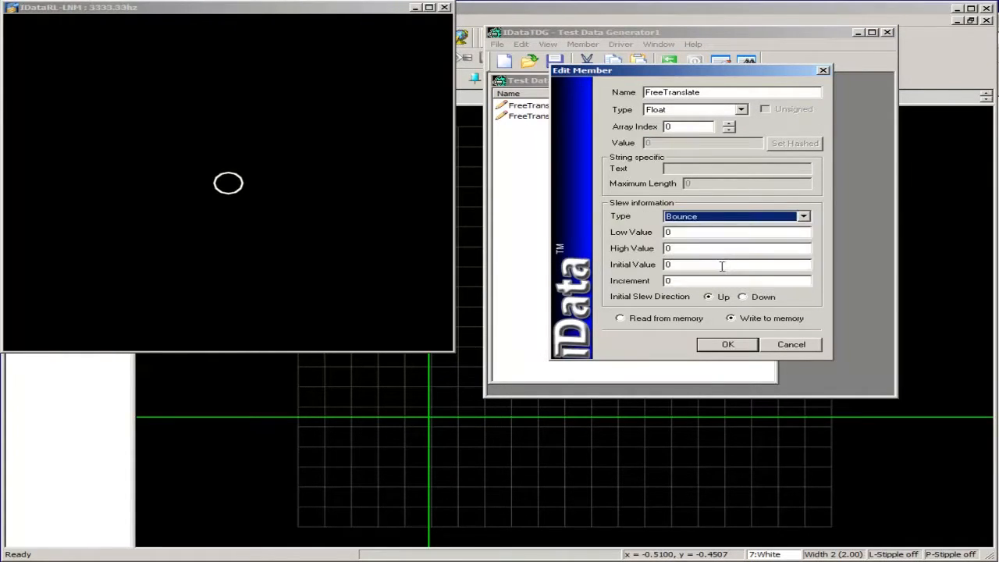
double_click(676, 232)
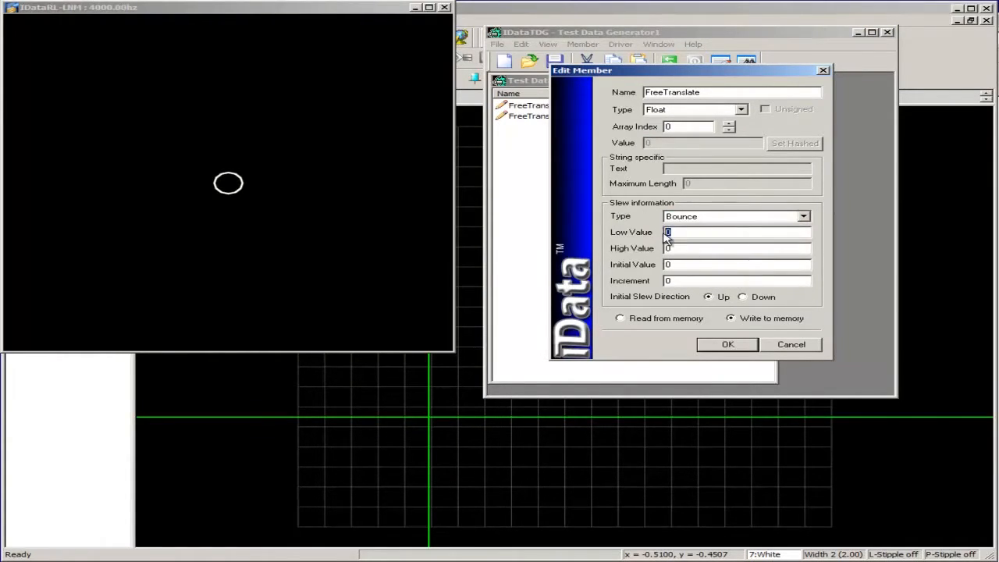
key("BackSpace")
type("-1")
key("Tab")
left_click(676, 280)
type(".05")
key("BackSpace")
type("2")
left_click(734, 350)
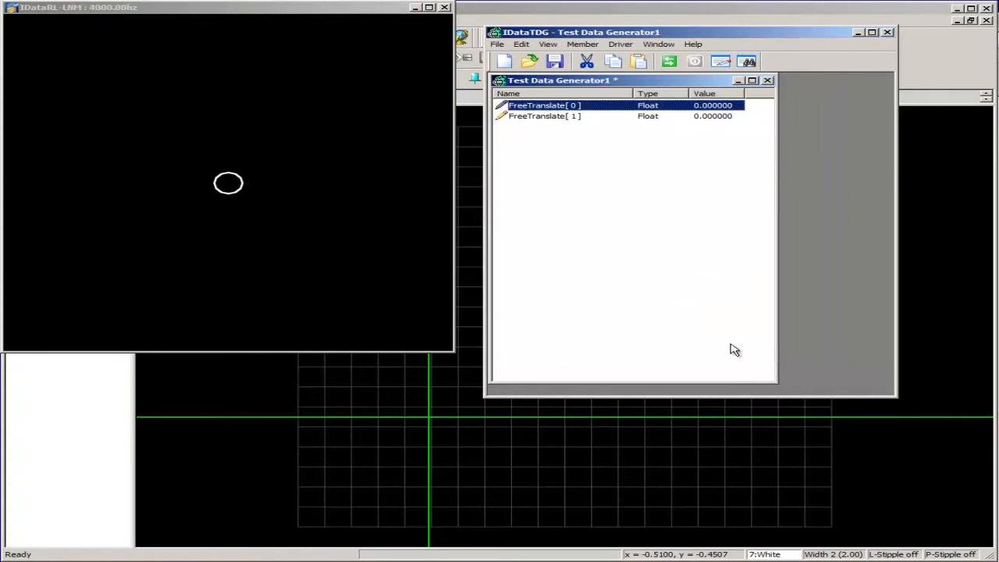
- Give FreeTranslate[1] a Bounce slew from -1 to 1 with an increment of .02, and activate the test data
left_click(716, 119)
double_click(717, 119)
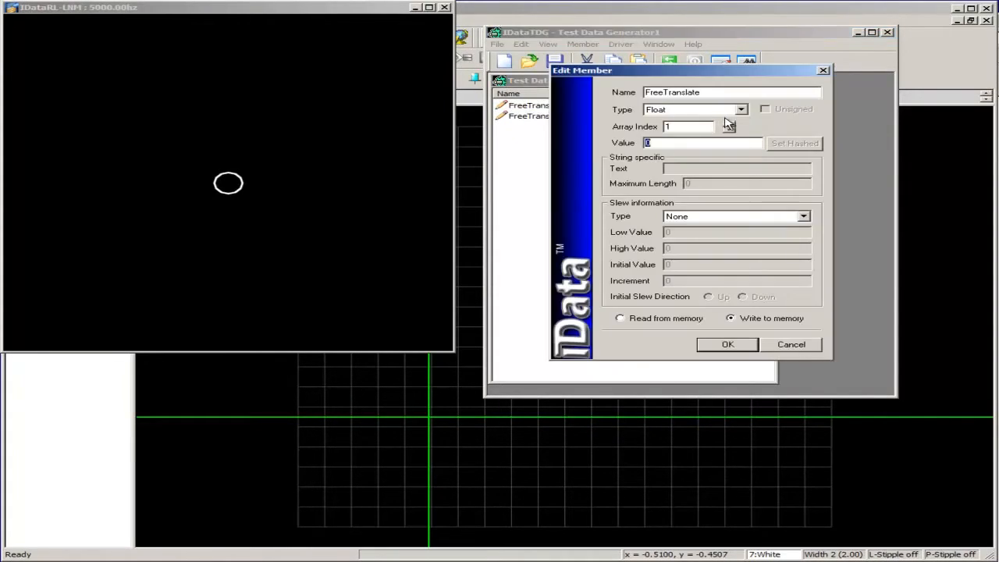
left_click(805, 216)
left_click(695, 268)
key("Tab")
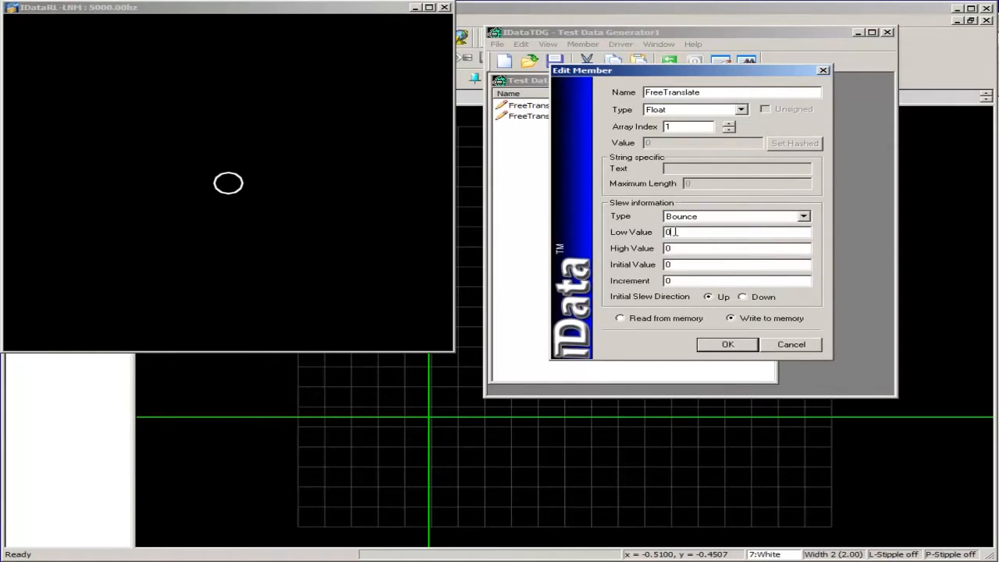
type("-1")
key("Tab")
type("1")
type("02")
left_click(727, 344)
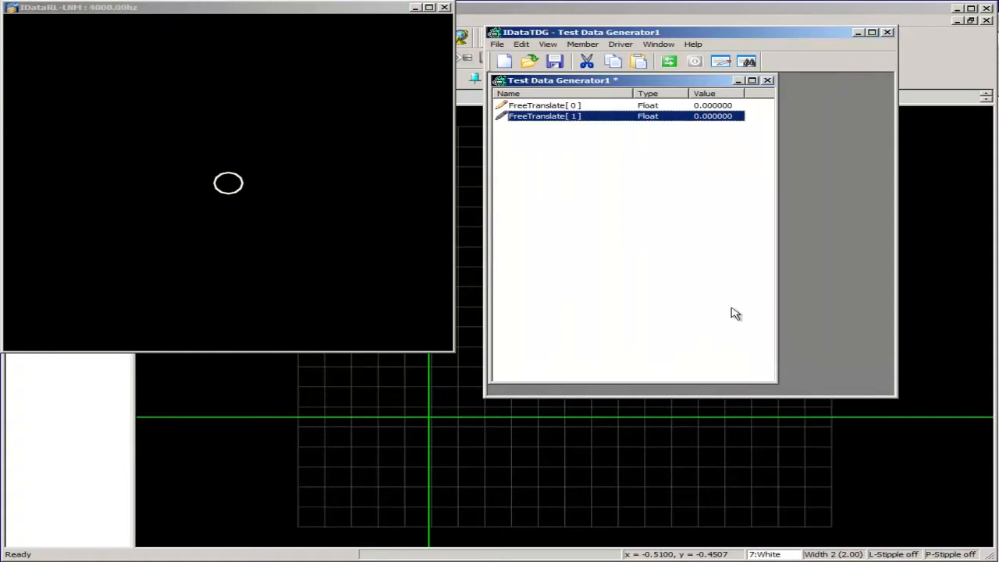
left_click(670, 64)
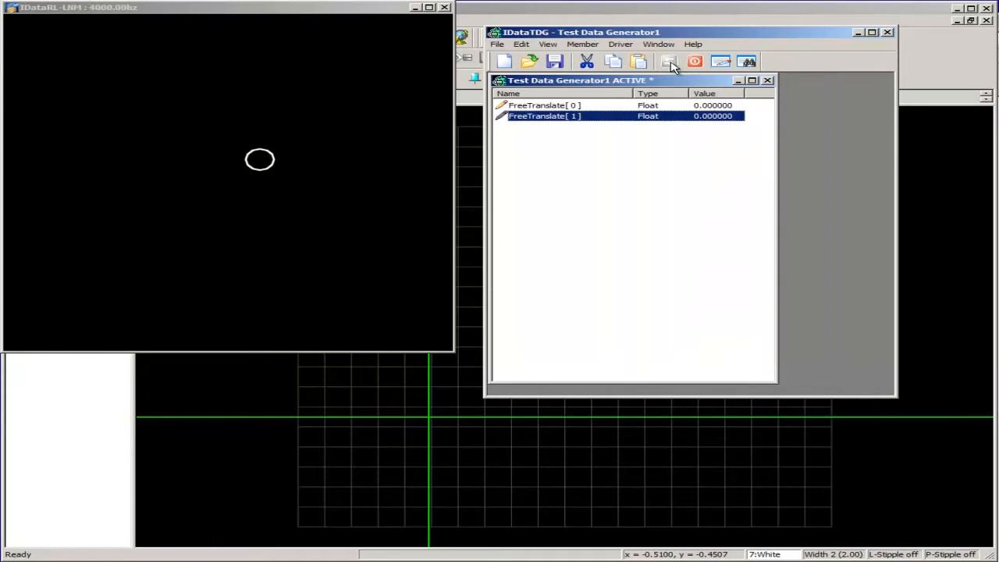